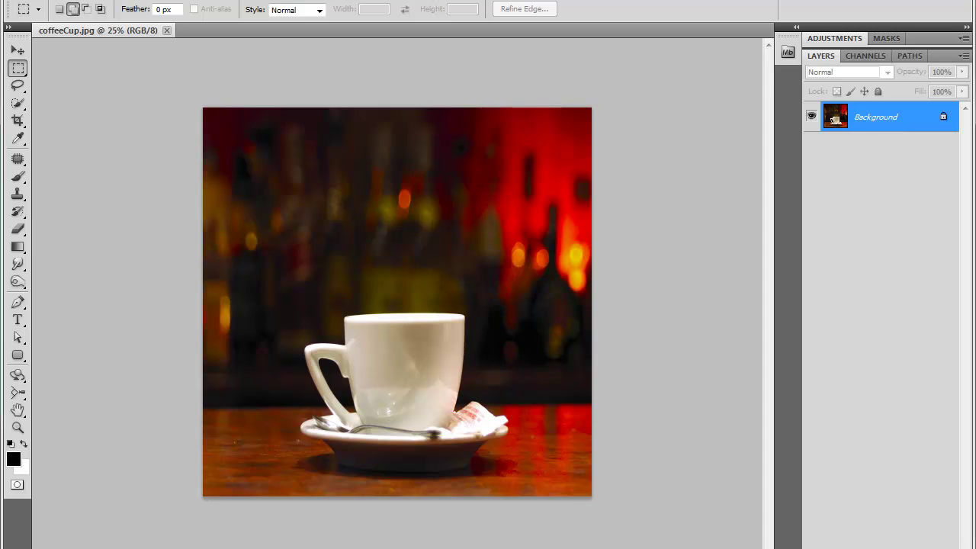
- Create a new empty layer above the Background and rename it 'coffee'
key(ctrl+shift+alt+n)
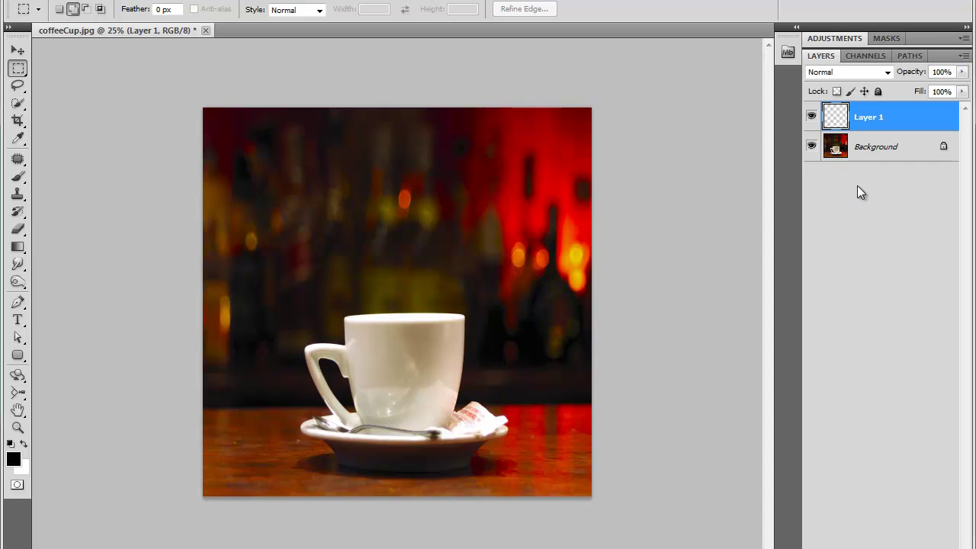
double_click(869, 119)
text(coffee)
key(Return)
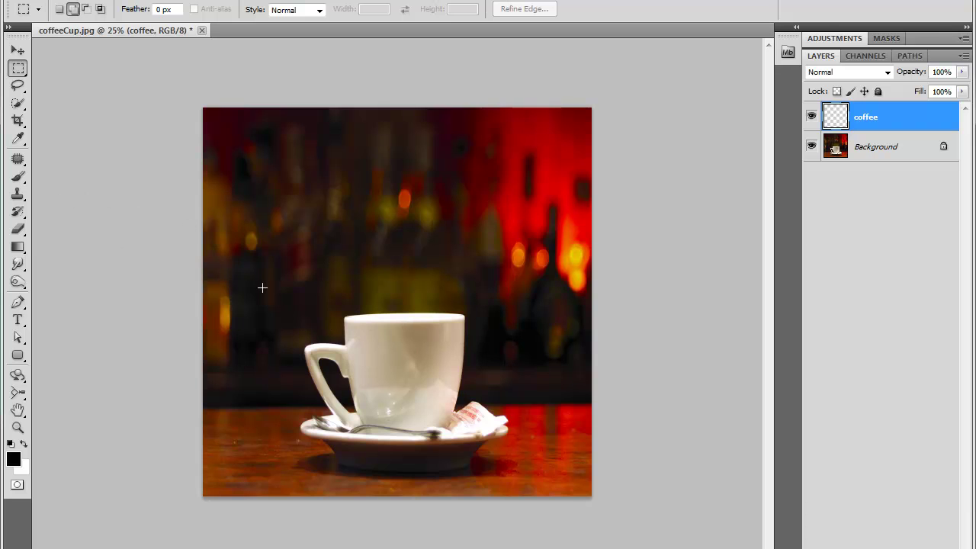
- With the Lasso tool in New Selection mode, trace three drips from the cup rim downward
click(18, 86)
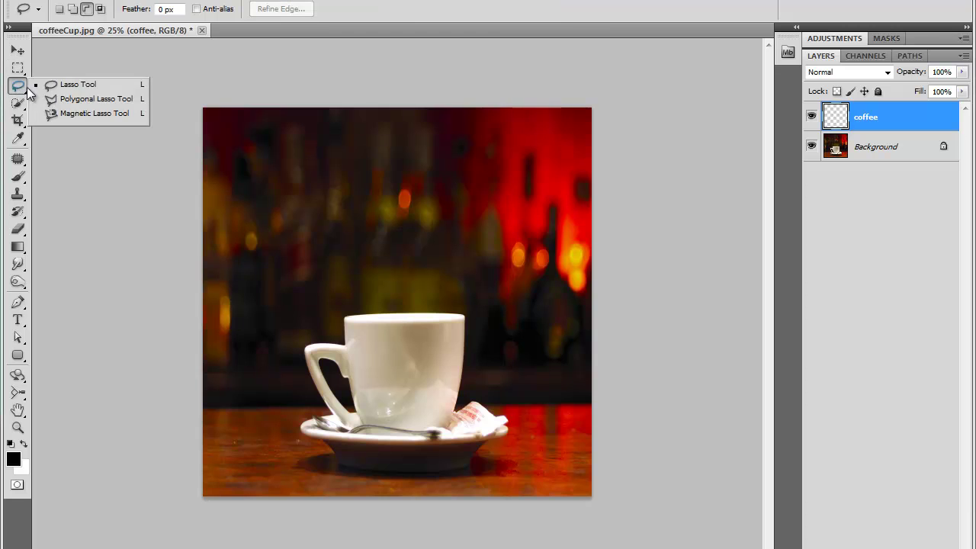
click(87, 86)
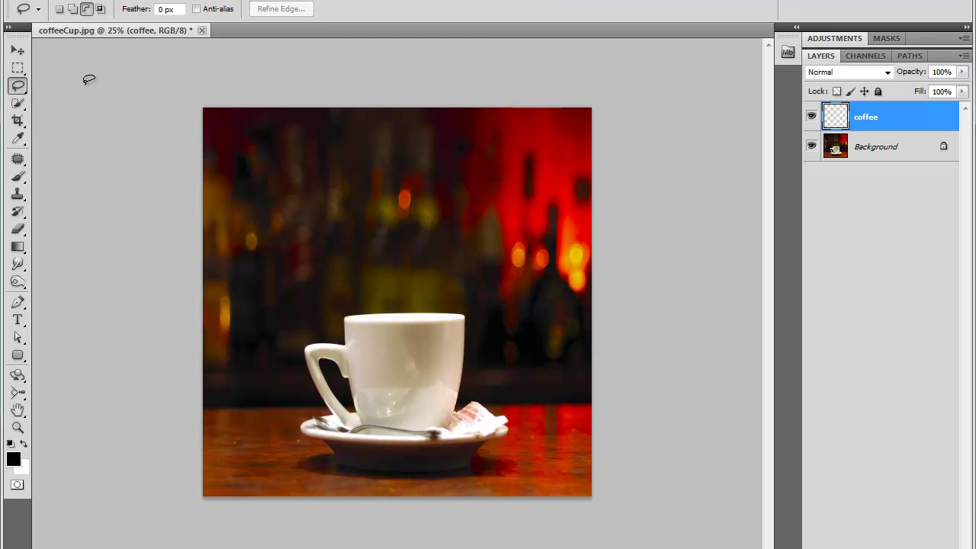
click(60, 9)
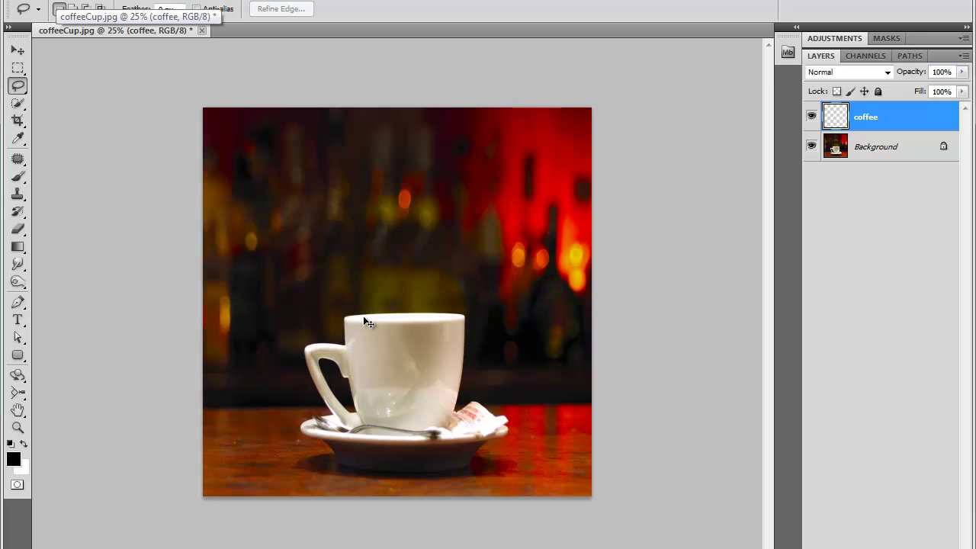
scroll(366, 312, up, 2)
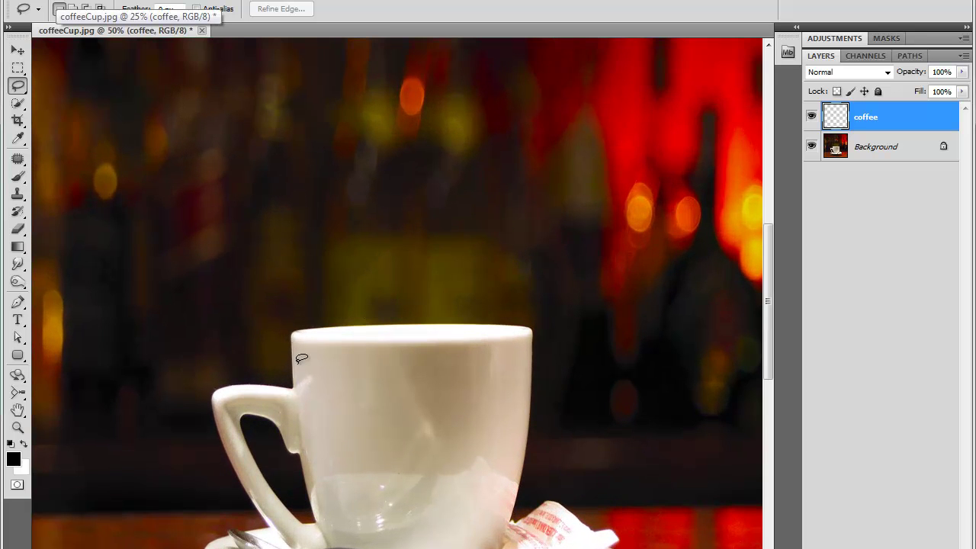
drag(766, 273, 769, 298)
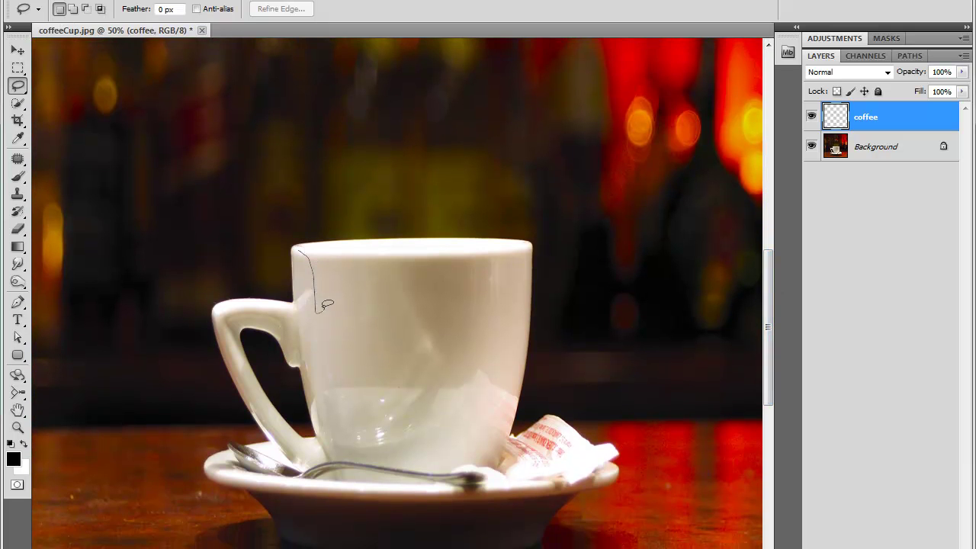
mouse_move(355, 259)
mouse_down()
mouse_move(372, 268)
mouse_move(387, 376)
mouse_move(413, 328)
mouse_up()
drag(499, 261, 520, 254)
drag(504, 240, 300, 244)
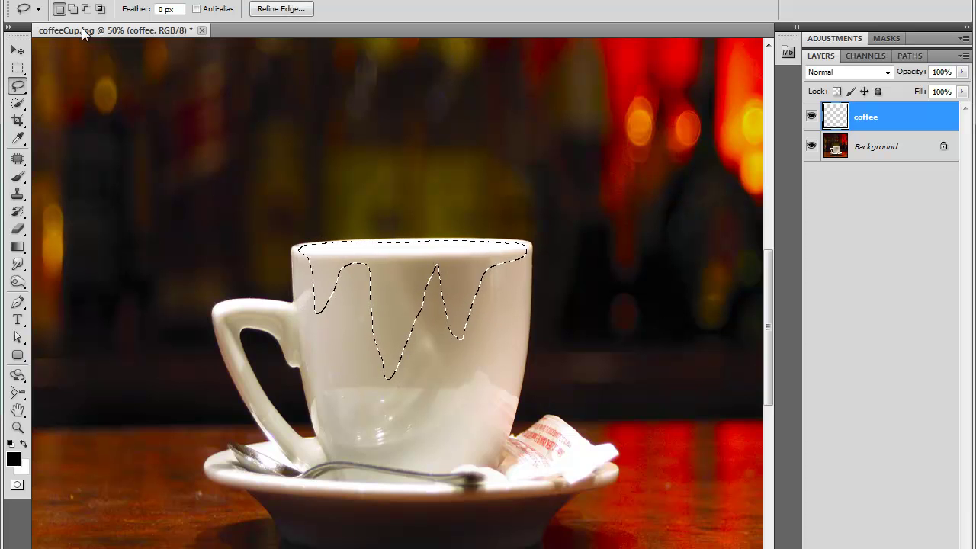
- Fill the drip selection with 50% Gray, then deselect it
click(78, 3)
click(125, 201)
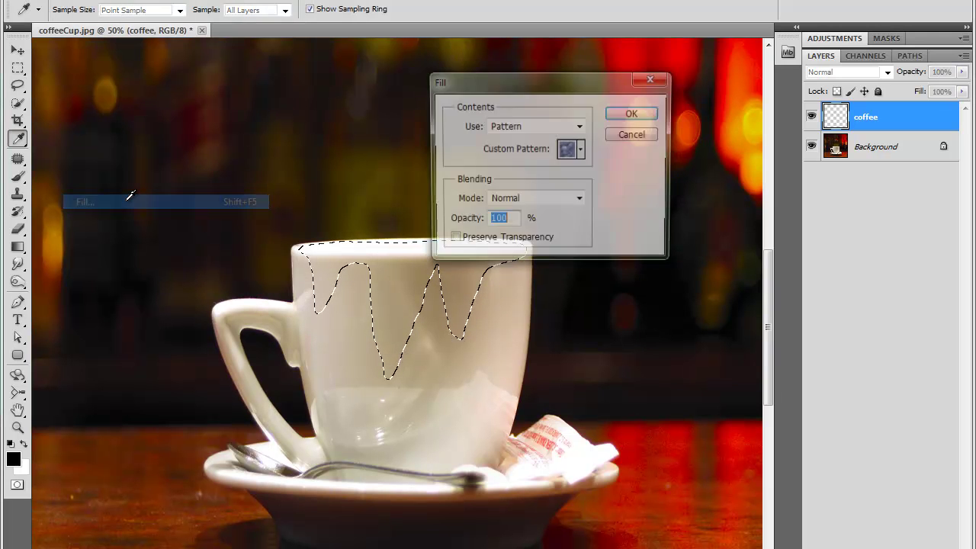
click(581, 126)
click(509, 251)
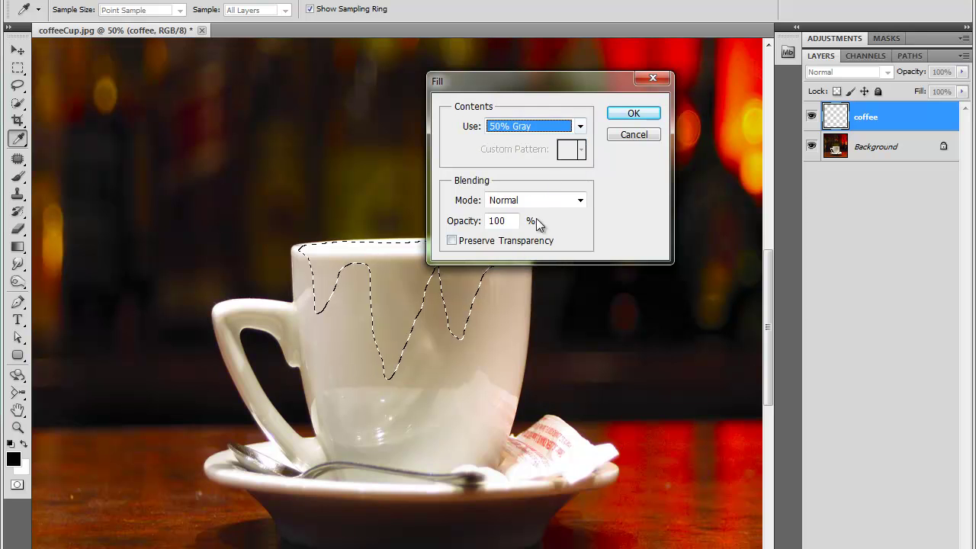
click(630, 114)
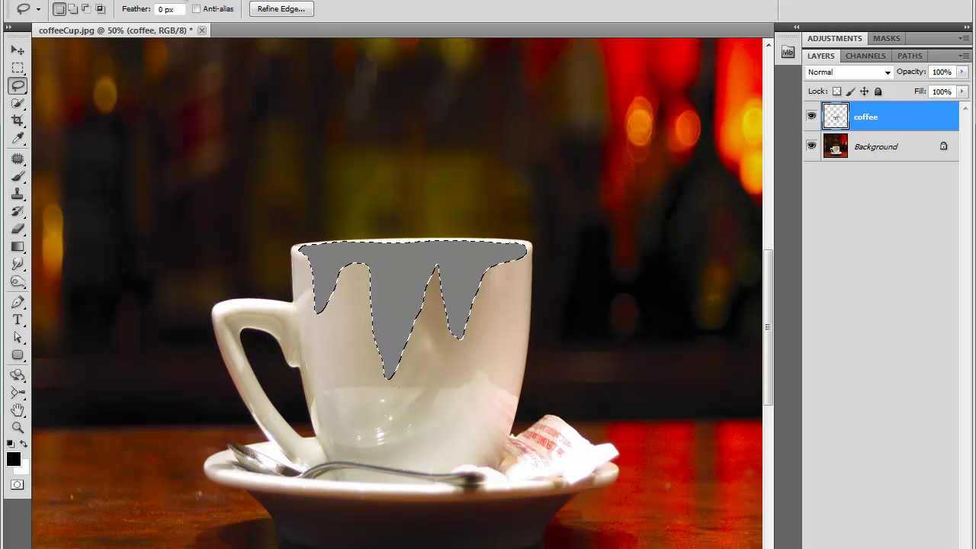
click(183, 0)
click(194, 16)
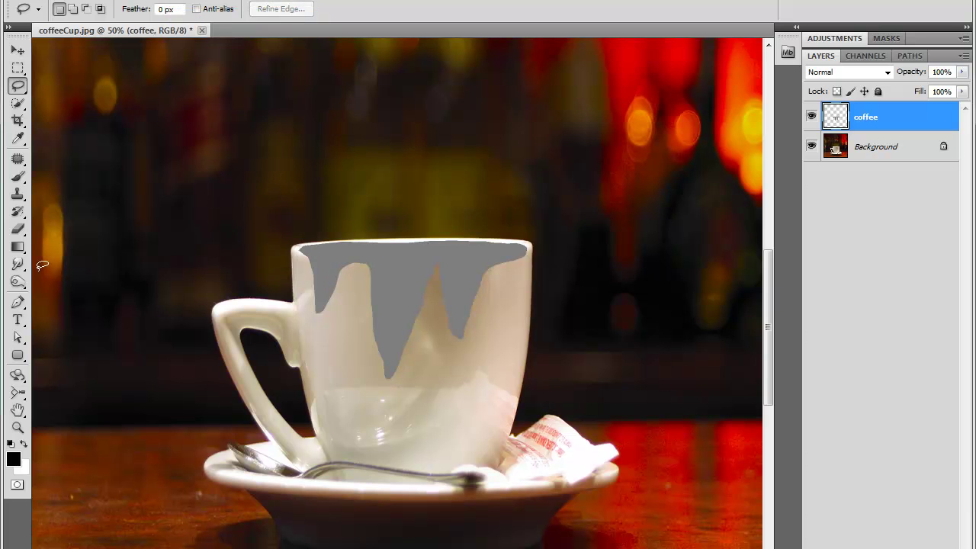
- Switch to the Dodge tool and lighten a first streak down the left drip
click(18, 282)
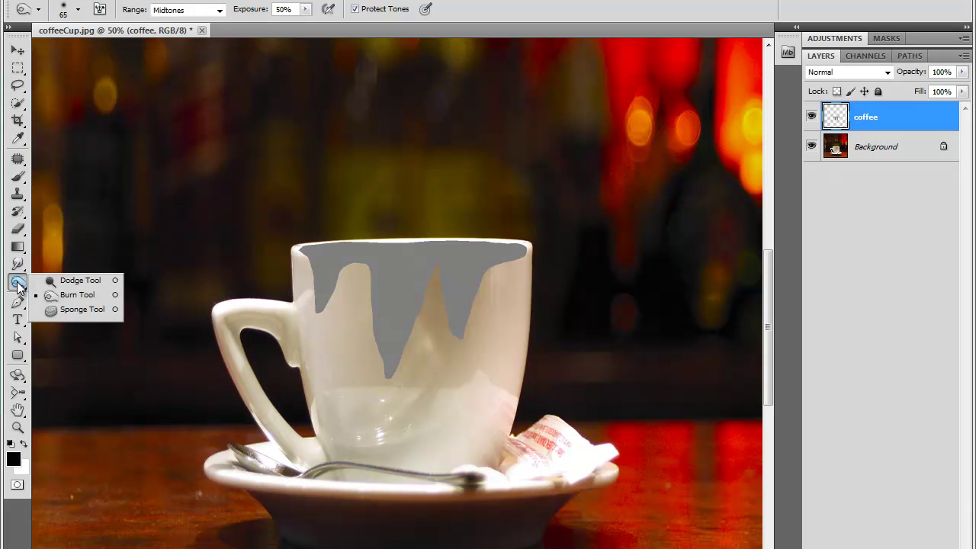
click(79, 283)
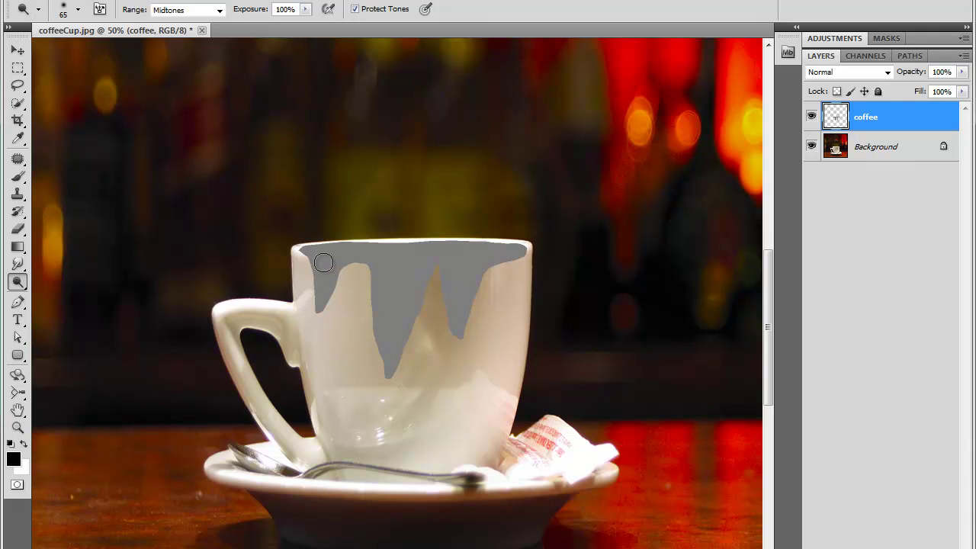
drag(328, 255, 324, 293)
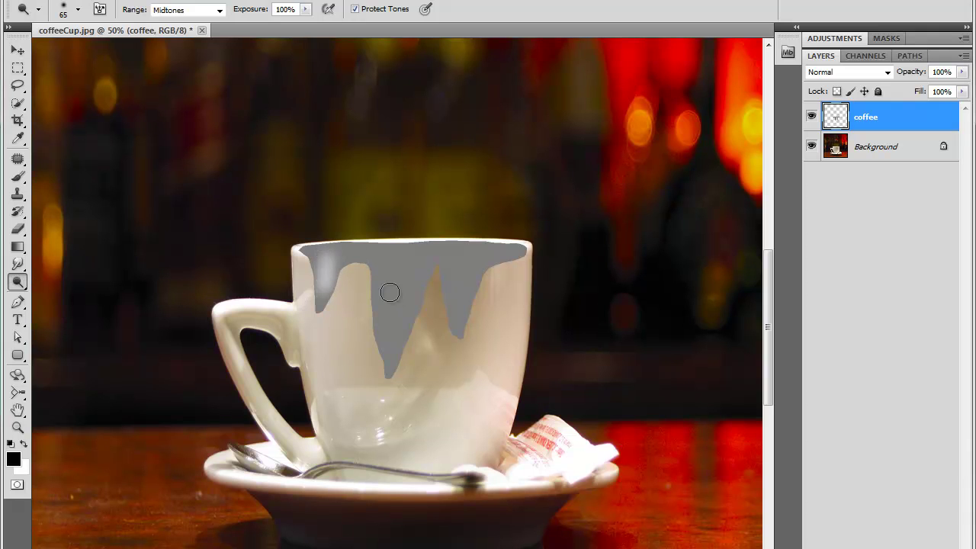
click(77, 11)
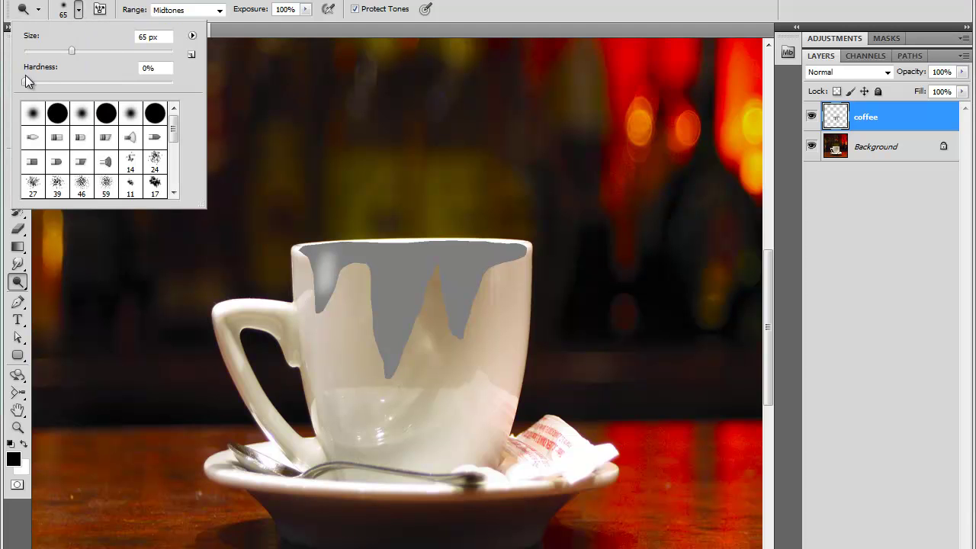
click(77, 11)
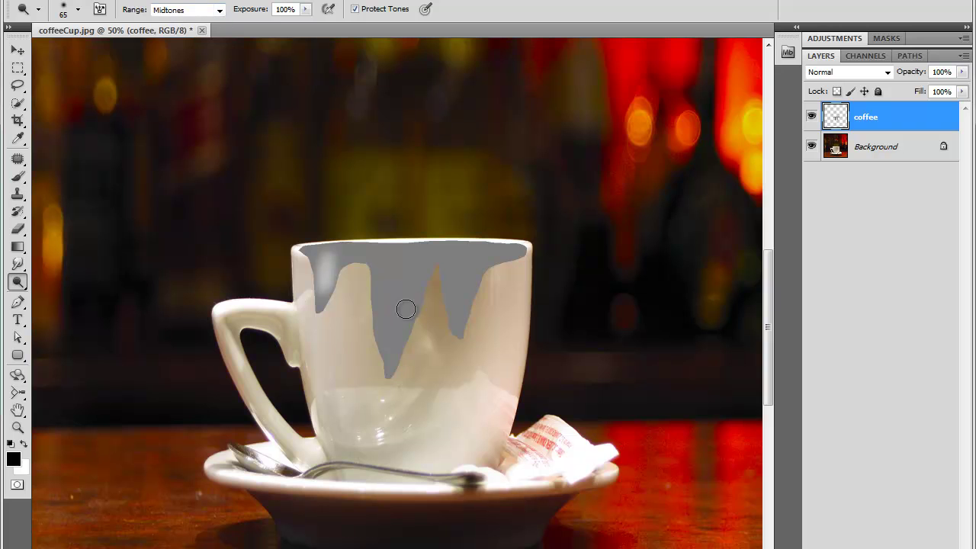
- Dodge highlights down the middle, left and right drips, then burn the left drip's top
drag(399, 257, 390, 377)
drag(462, 264, 464, 366)
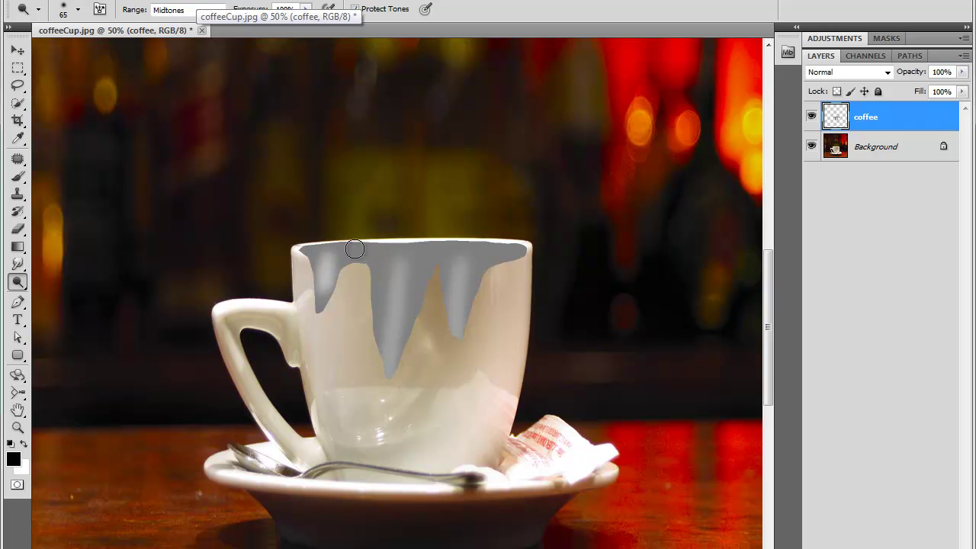
drag(401, 264, 390, 385)
drag(328, 263, 314, 348)
drag(462, 262, 458, 330)
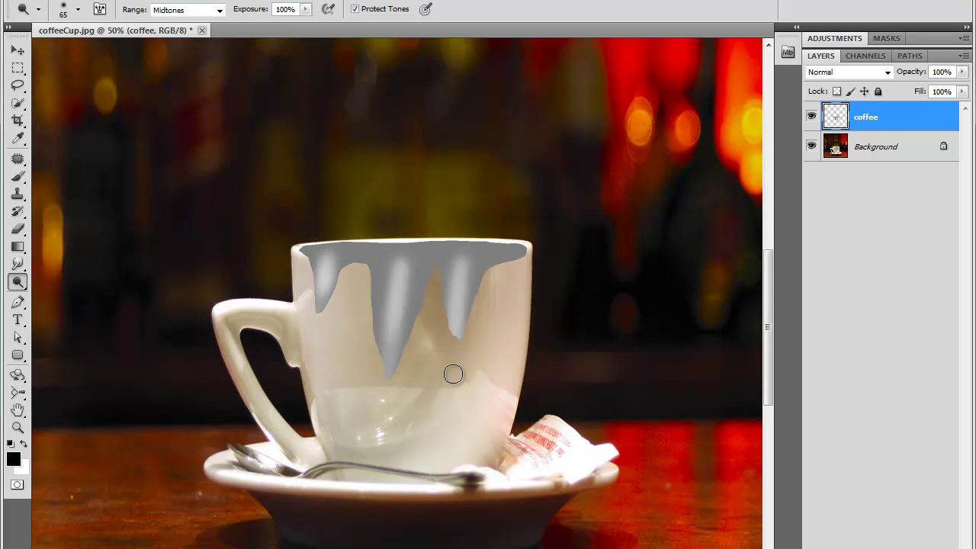
drag(18, 285, 92, 300)
mouse_move(312, 262)
mouse_down()
mouse_move(311, 302)
mouse_move(327, 300)
mouse_move(342, 262)
mouse_move(328, 309)
mouse_move(344, 260)
mouse_move(333, 305)
mouse_move(302, 262)
mouse_move(310, 311)
mouse_move(361, 323)
mouse_move(369, 267)
mouse_move(374, 370)
mouse_move(422, 302)
mouse_move(429, 271)
mouse_move(396, 385)
mouse_move(428, 286)
mouse_move(420, 297)
mouse_move(409, 372)
mouse_move(443, 269)
mouse_move(440, 337)
mouse_move(443, 265)
mouse_move(444, 337)
mouse_move(480, 301)
mouse_move(486, 269)
mouse_move(465, 359)
mouse_move(489, 261)
mouse_move(454, 360)
mouse_move(442, 265)
mouse_move(439, 365)
mouse_move(423, 268)
mouse_move(403, 352)
mouse_move(390, 358)
mouse_move(383, 277)
mouse_move(313, 329)
mouse_up()
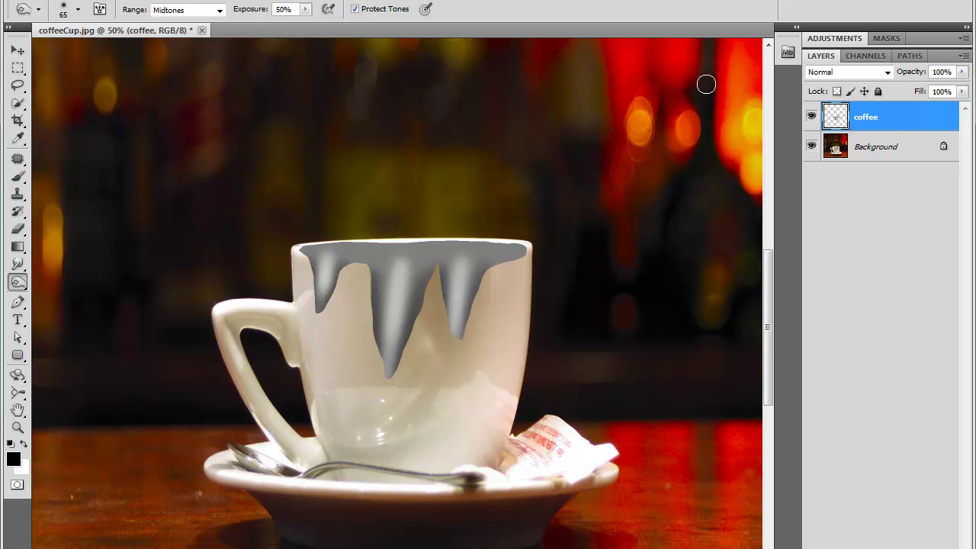
- Convert the coffee layer to a Smart Object from its Layers panel menu
right_click(899, 119)
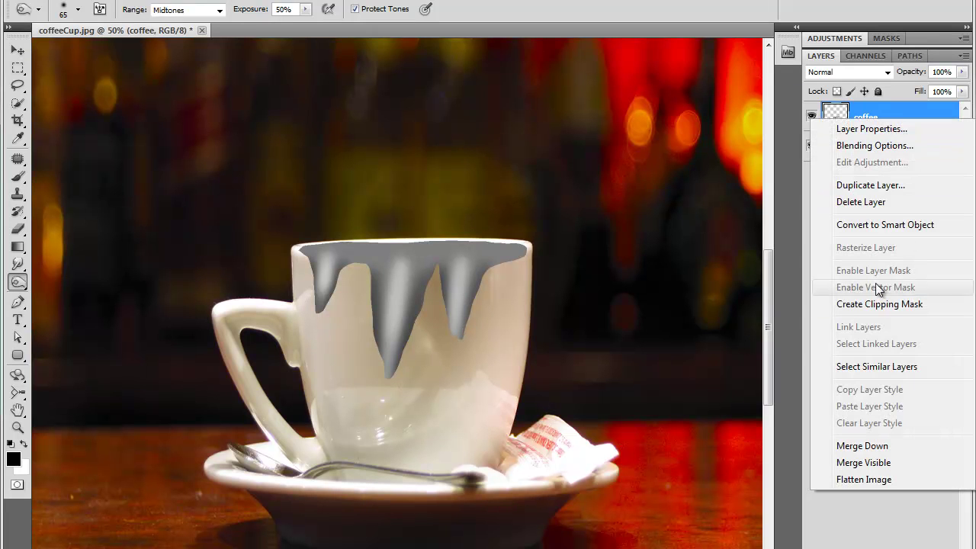
click(885, 226)
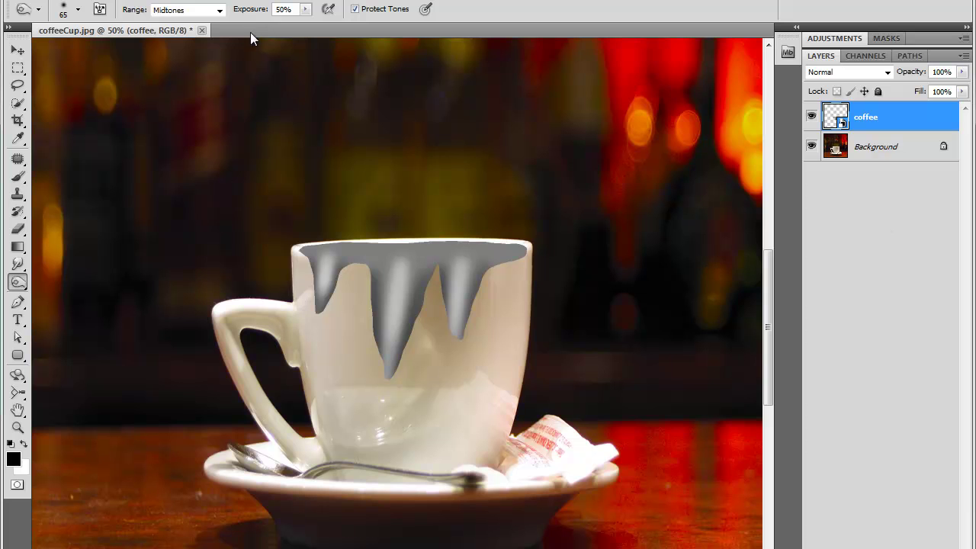
- Apply a Gaussian Blur with a 2.0-pixel radius to the coffee smart object
click(217, 0)
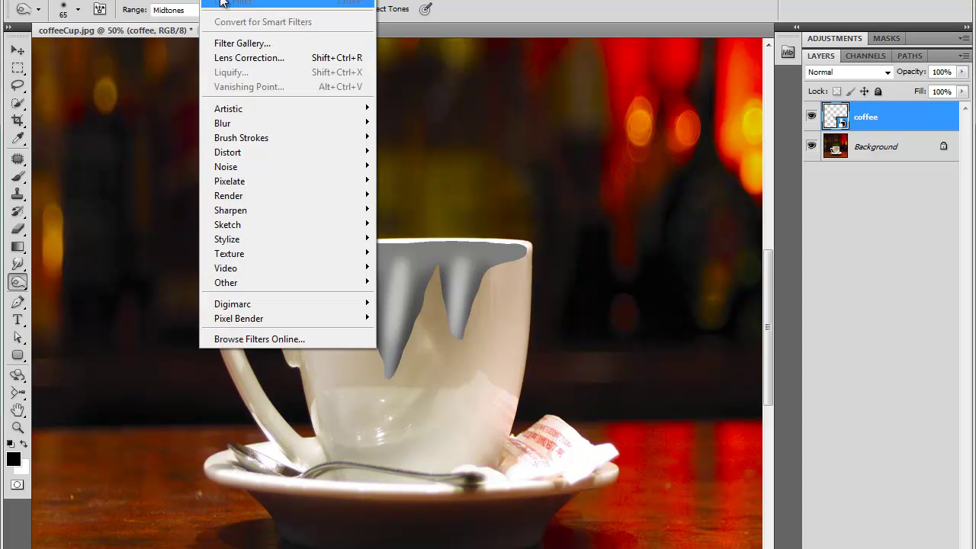
mouse_move(247, 125)
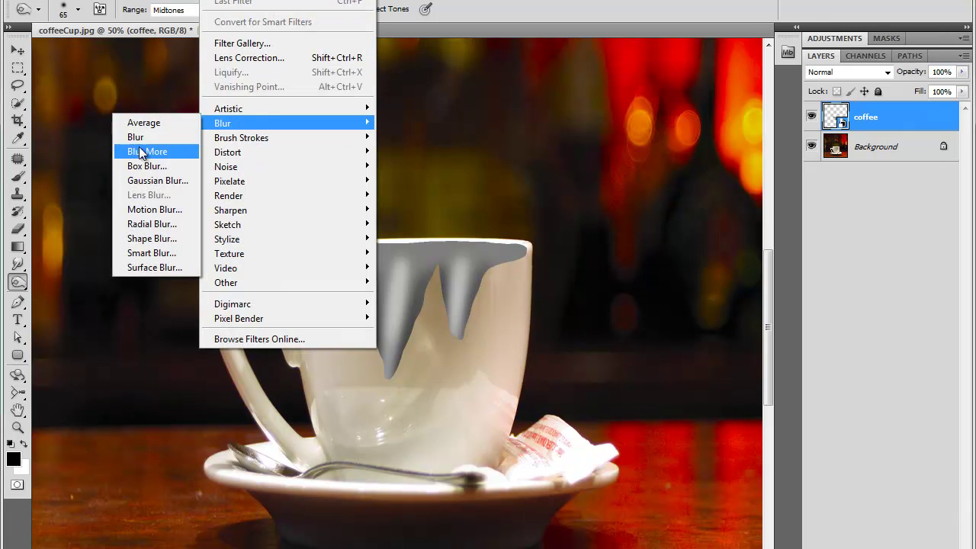
click(152, 181)
drag(397, 184, 751, 115)
drag(702, 351, 668, 349)
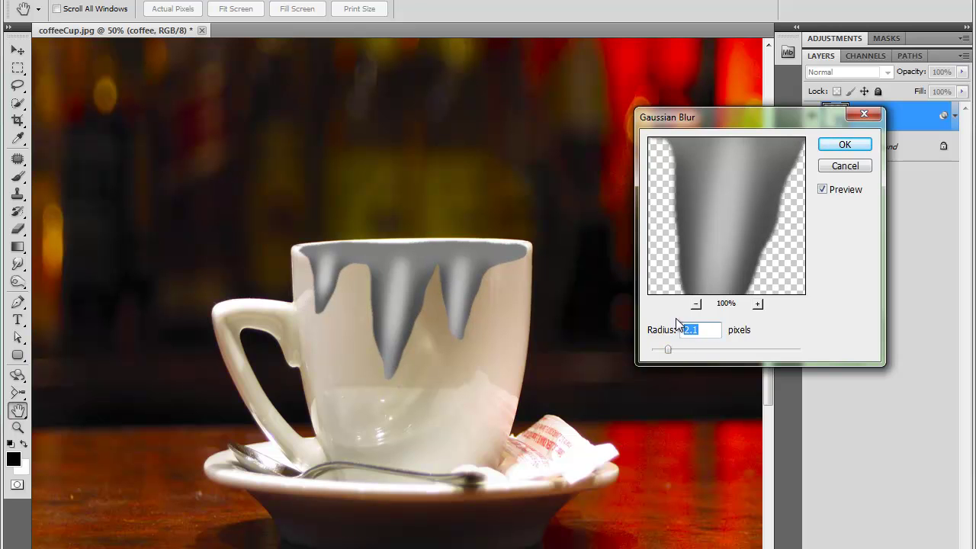
key(Down)
click(845, 146)
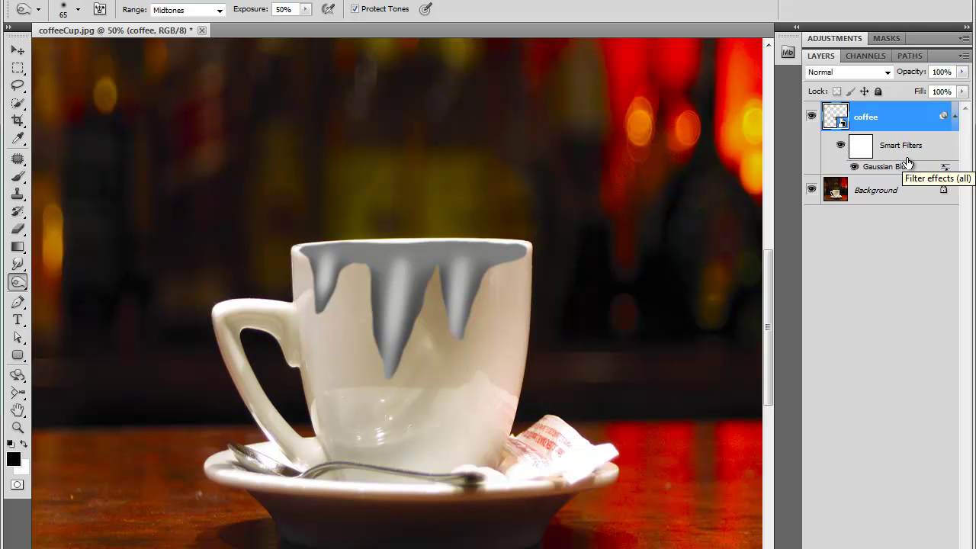
- Fit the image on screen, preview Dissolve and Darken, and set the coffee layer to Color Burn
key(ctrl+0)
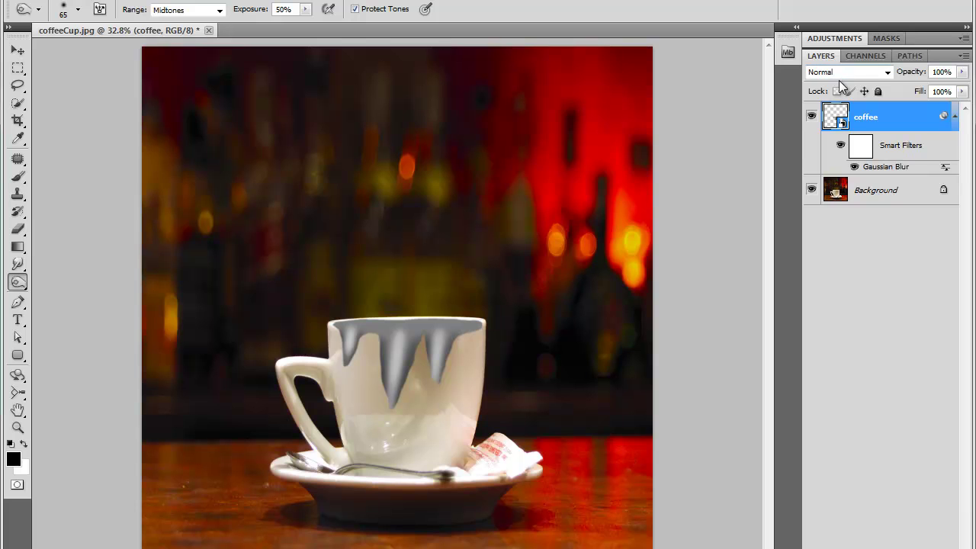
click(887, 72)
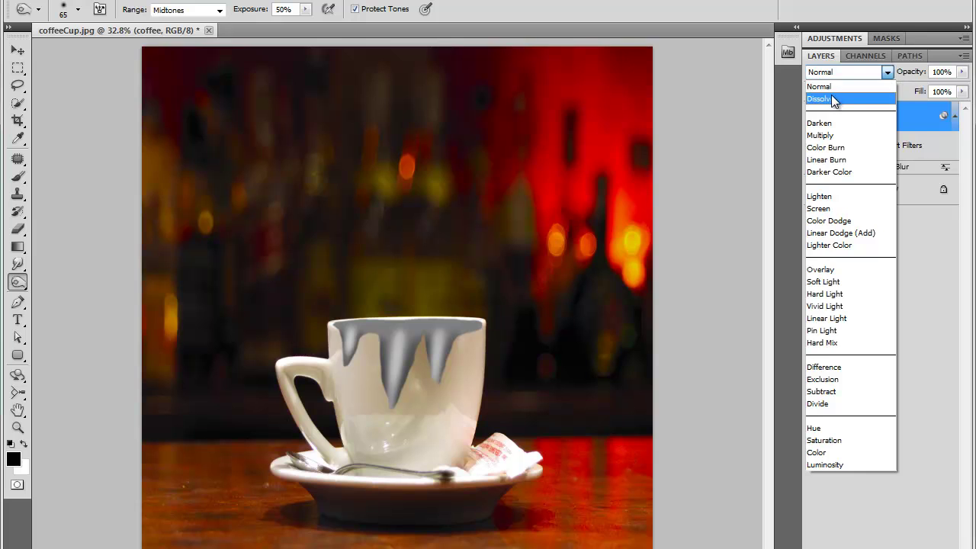
click(833, 99)
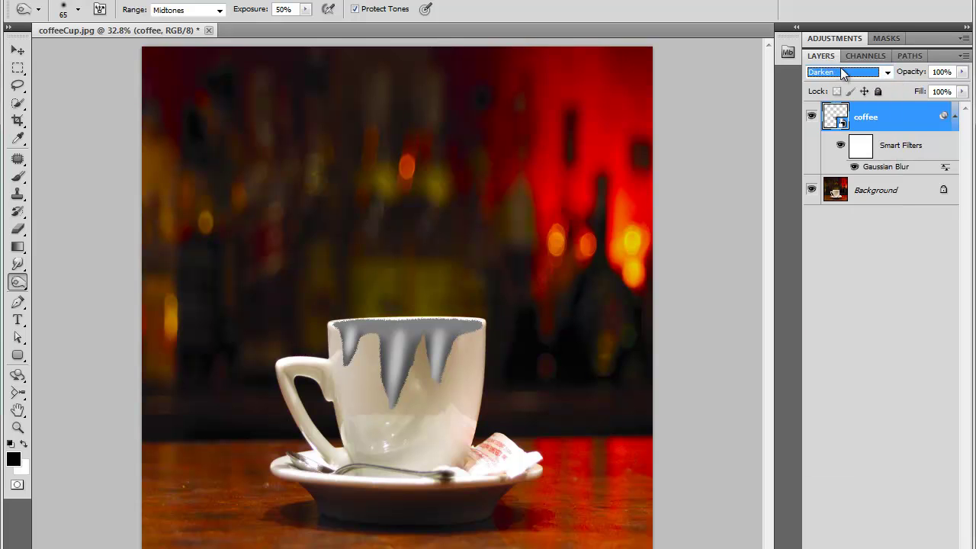
key(Down)
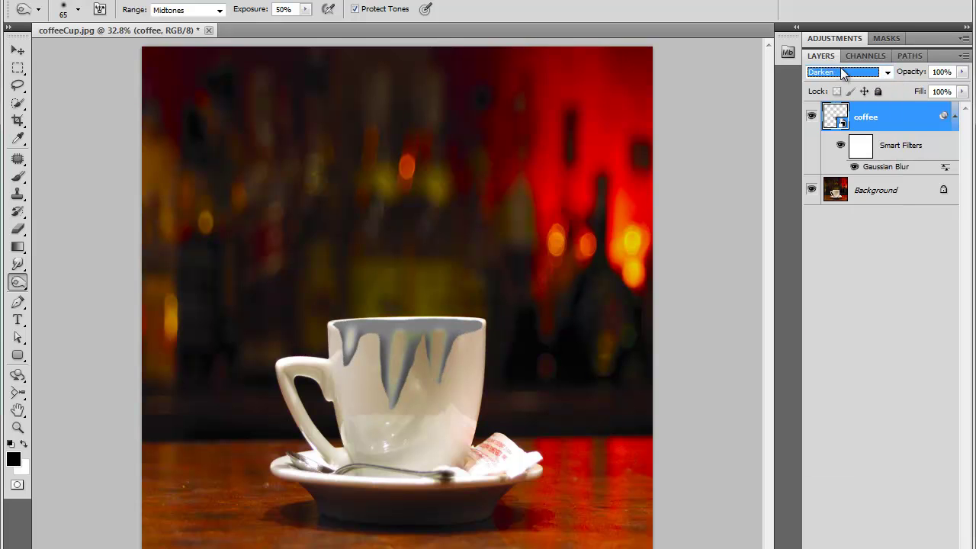
key(Down)
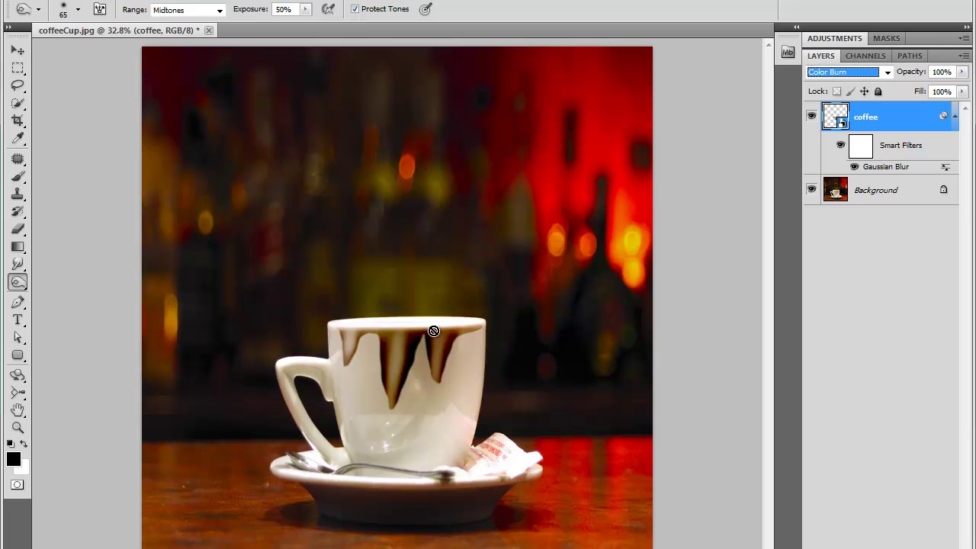
scroll(873, 70, down, 1)
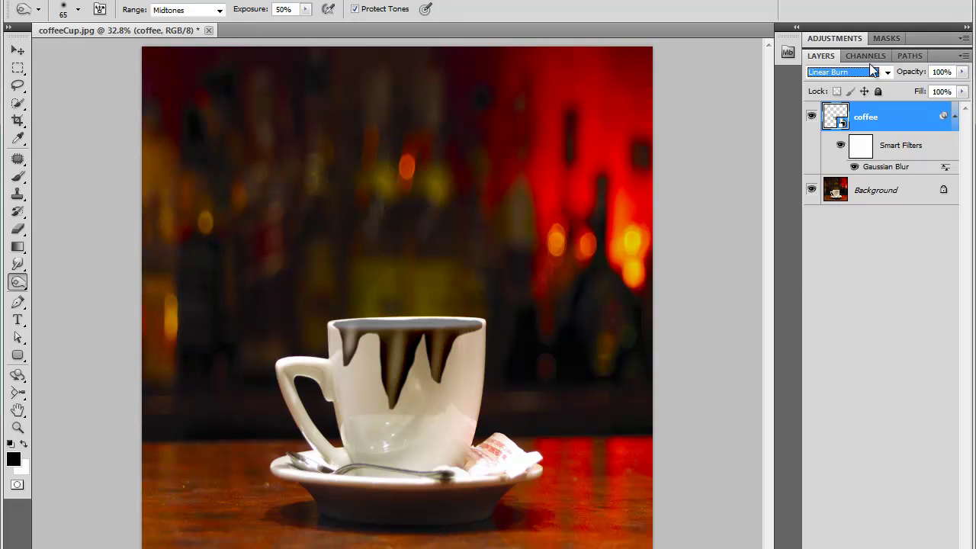
scroll(873, 70, down, 1)
scroll(873, 70, down, 1)
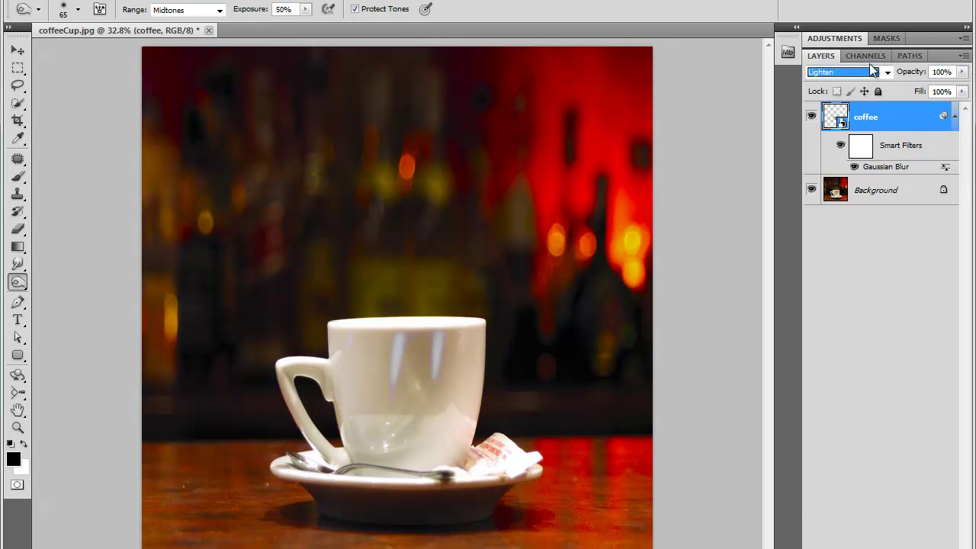
scroll(872, 70, down, 1)
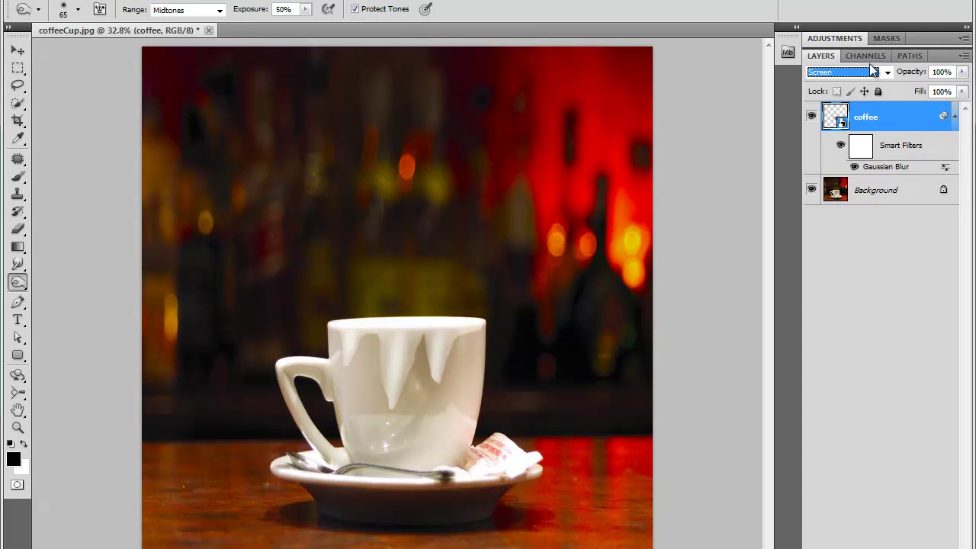
scroll(873, 70, down, 1)
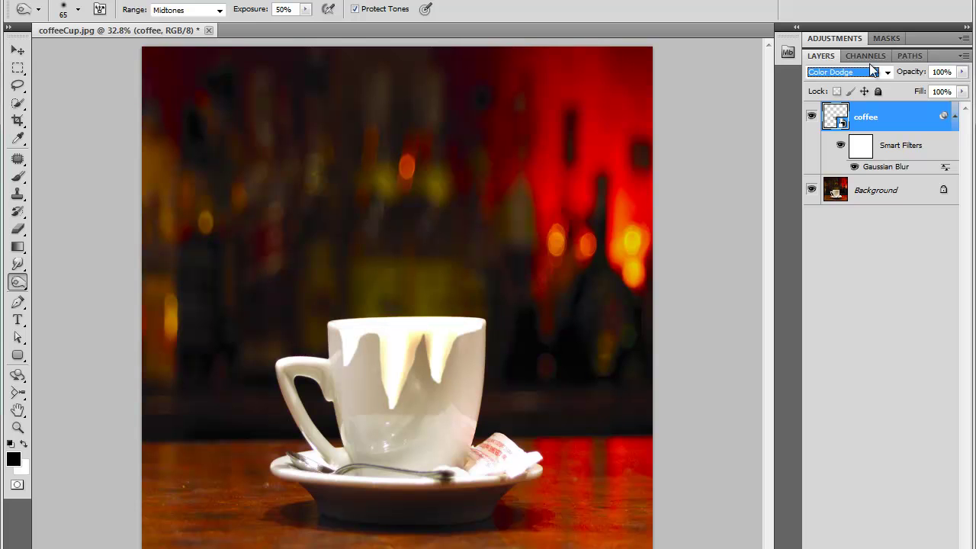
scroll(872, 70, down, 3)
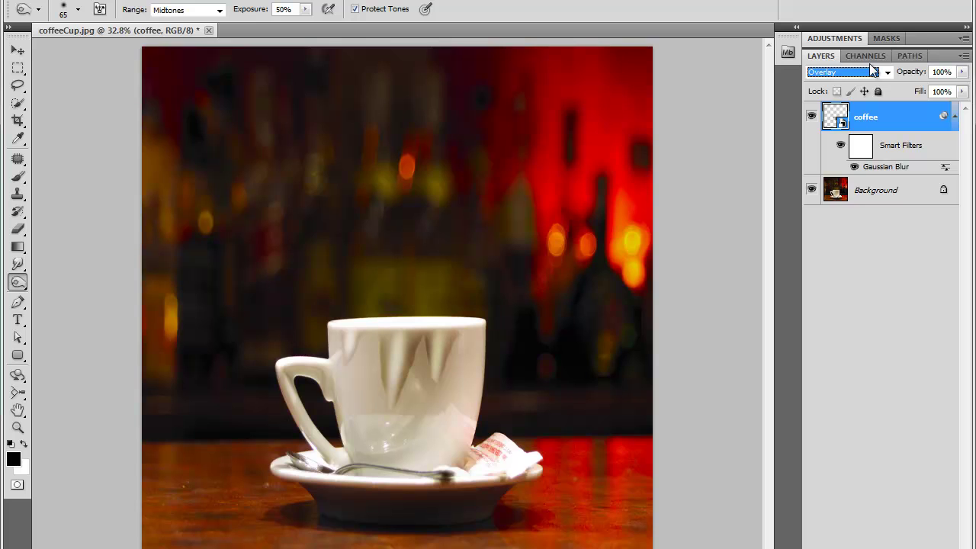
scroll(873, 70, down, 1)
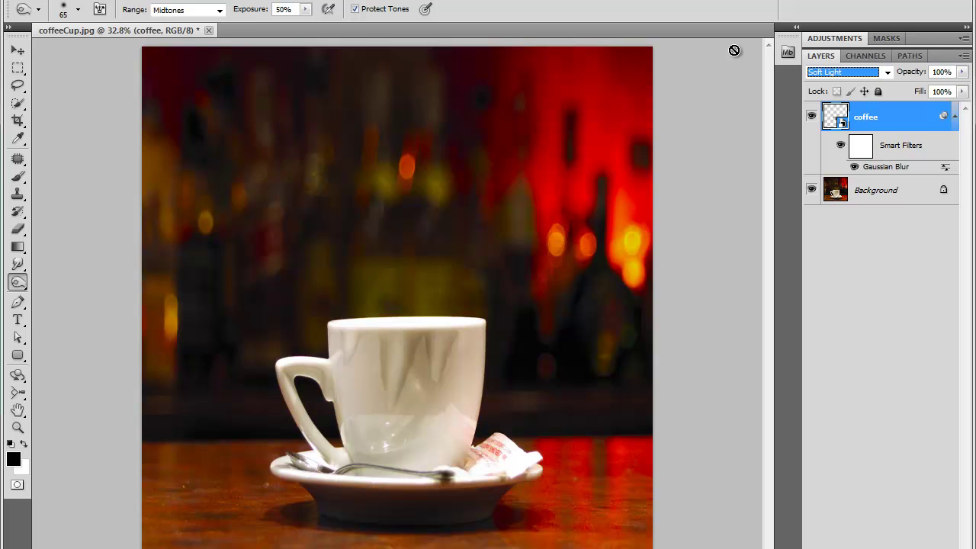
click(887, 71)
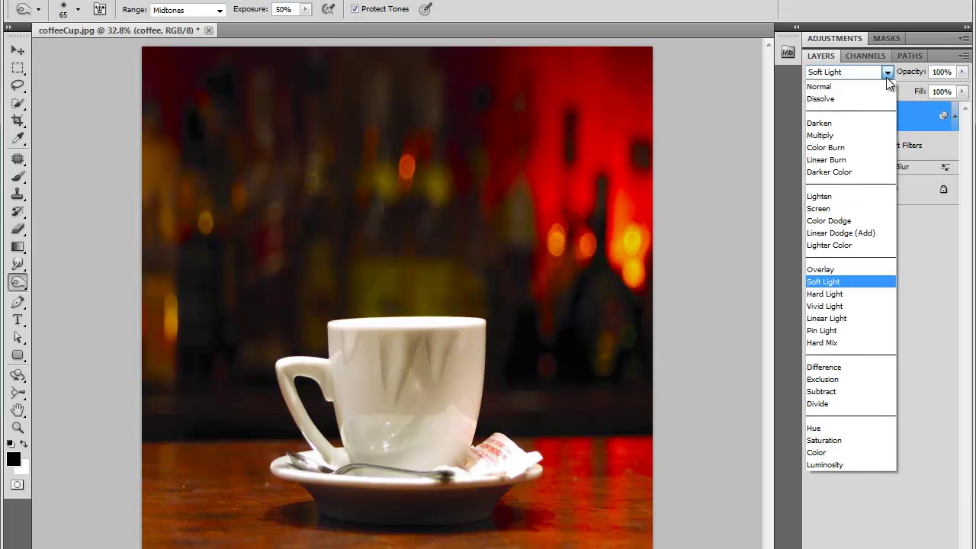
click(837, 147)
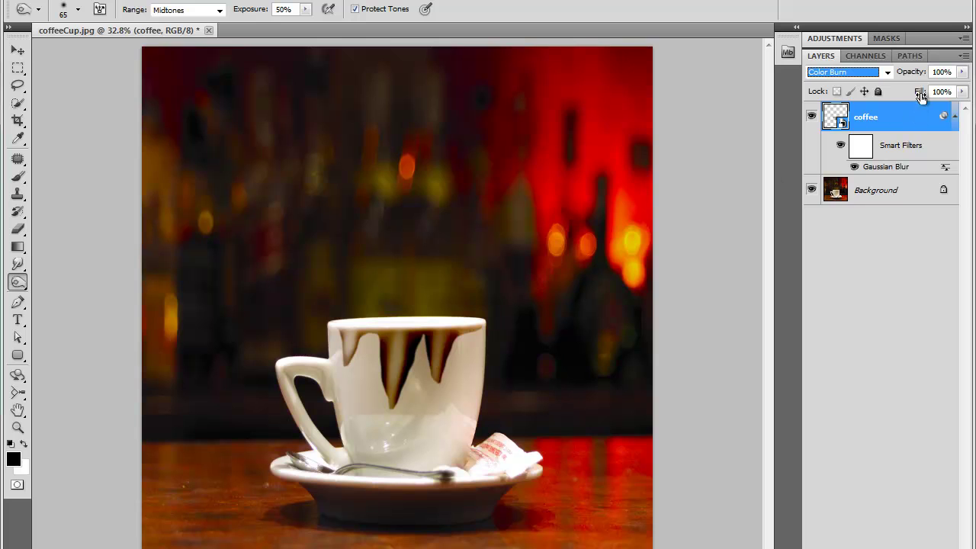
- Scrub the coffee layer's opacity down to 50%
mouse_move(916, 78)
mouse_down()
mouse_move(907, 70)
mouse_move(918, 79)
mouse_move(911, 77)
mouse_up()
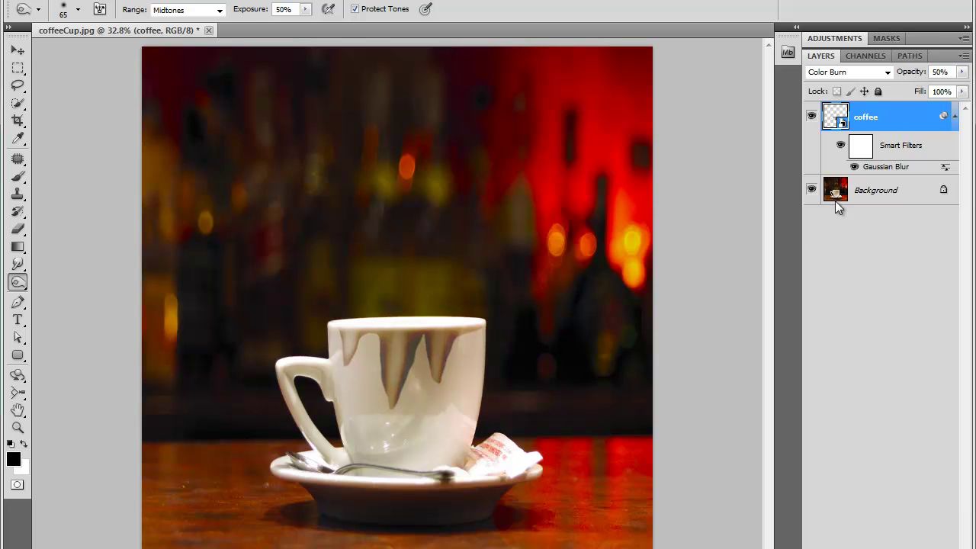